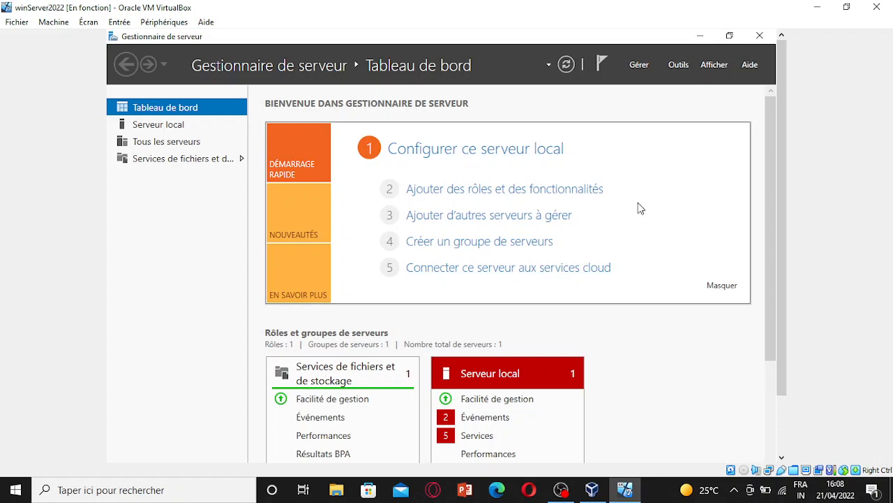
# Review the server's IP configuration and hostname in the open command prompt, and return to Server Manager
pyautogui.click(704, 40)
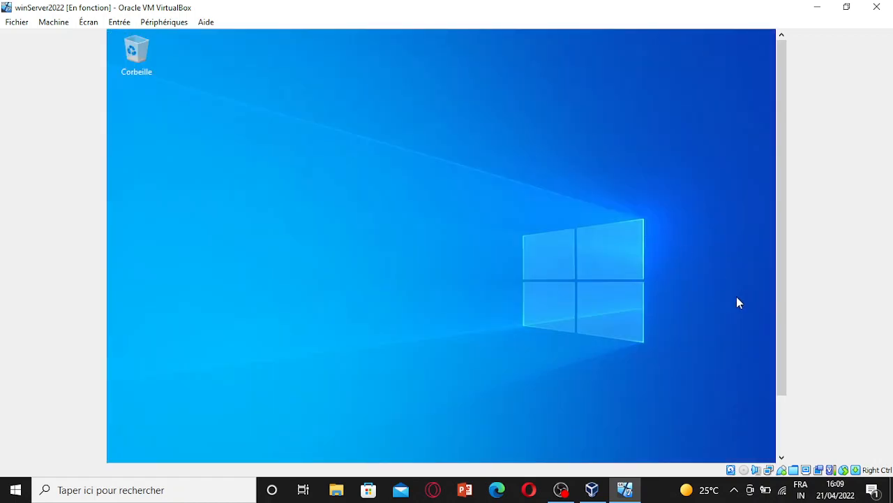
pyautogui.hotkey('alt', 'Tab')
pyautogui.hotkey('alt', 'Tab')
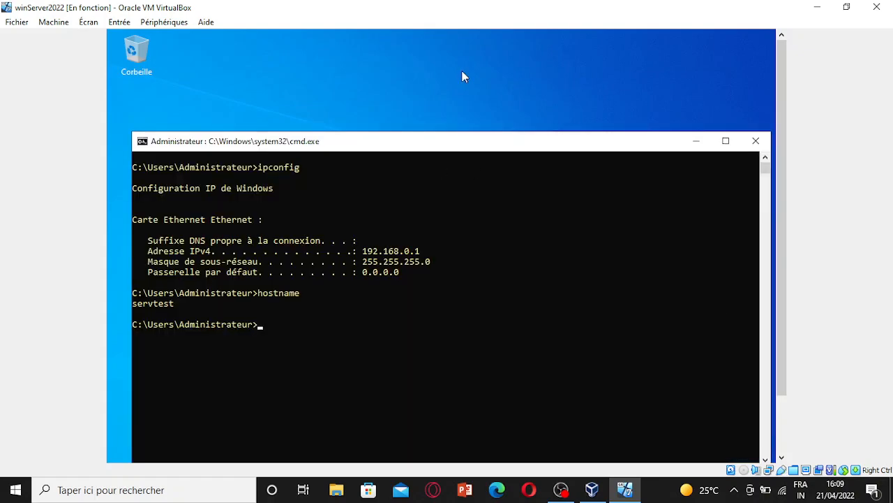
pyautogui.click(144, 231)
pyautogui.moveTo(146, 249); pyautogui.dragTo(450, 271)
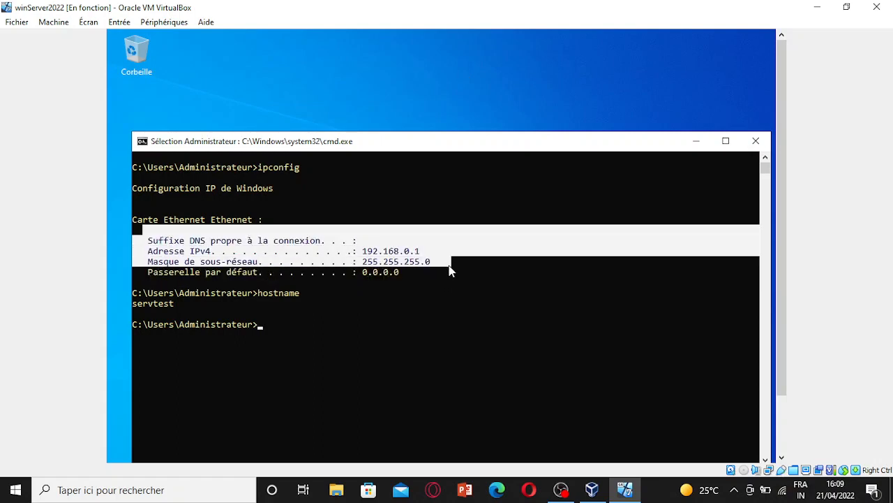
pyautogui.moveTo(196, 303); pyautogui.dragTo(134, 307)
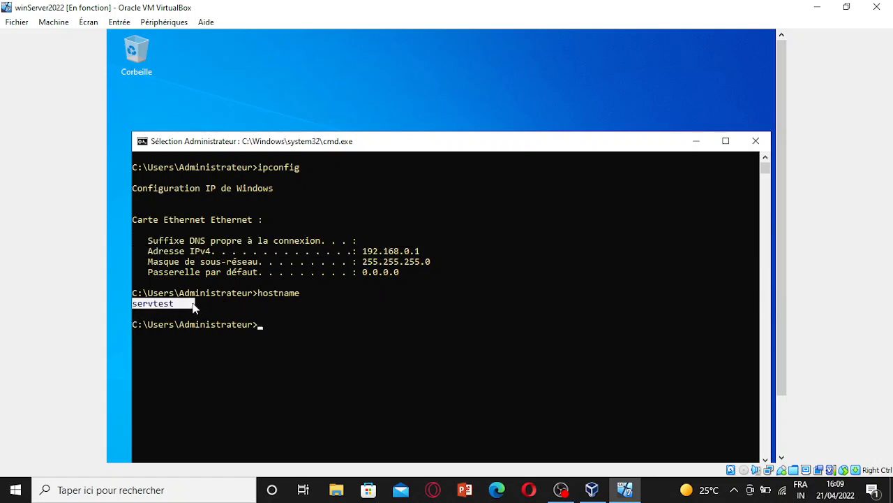
pyautogui.click(696, 141)
pyautogui.hotkey('alt', 'Tab')
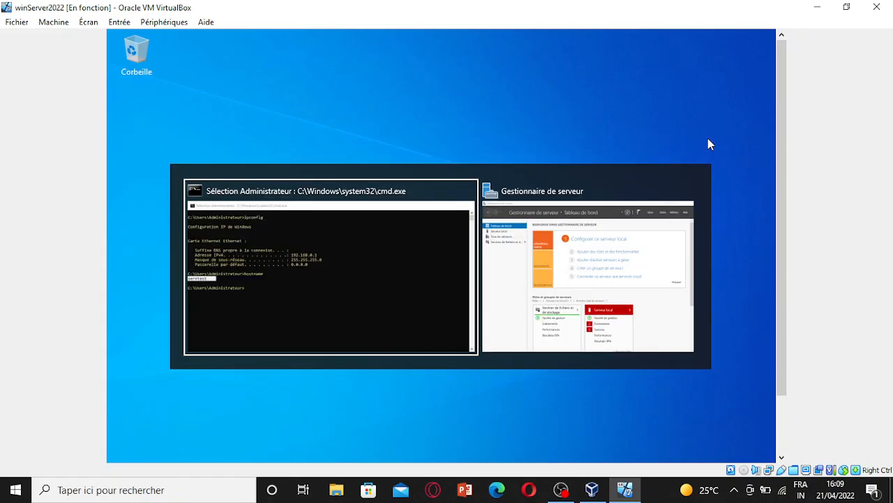
pyautogui.hotkey('alt', 'Tab')
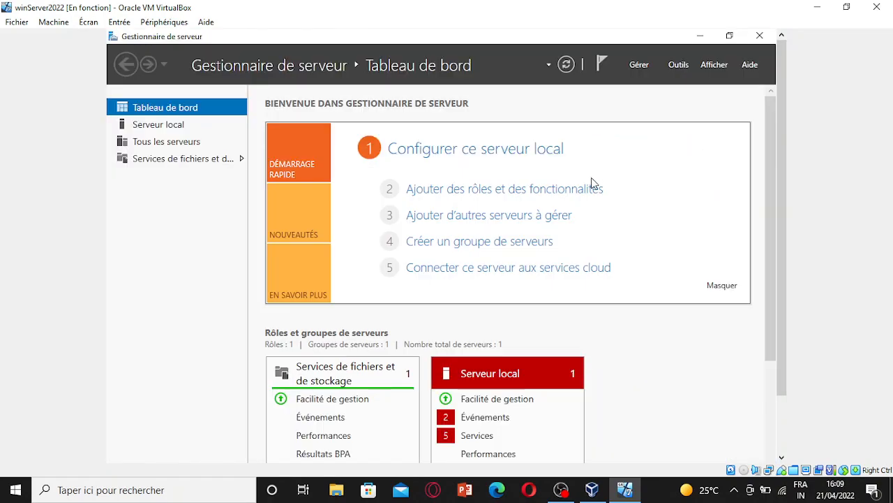
# Start adding roles and features with a role-based installation on the servtest server from the server pool
pyautogui.click(647, 69)
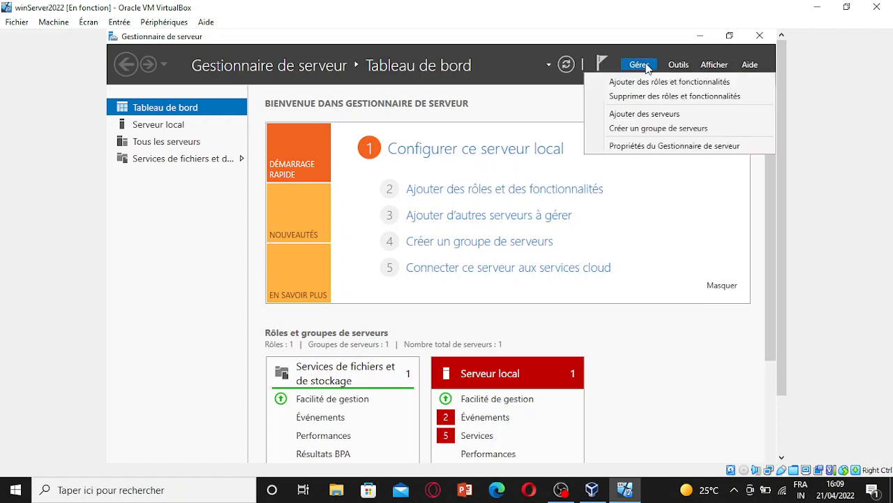
pyautogui.click(644, 83)
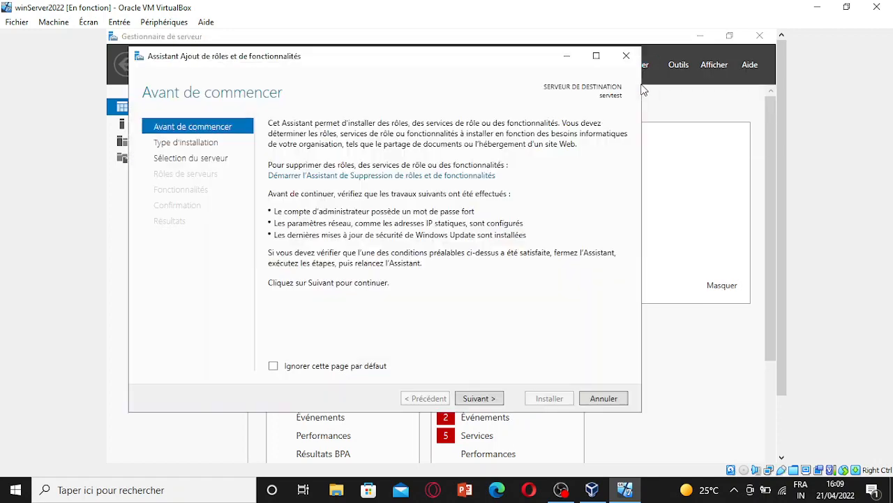
pyautogui.click(488, 399)
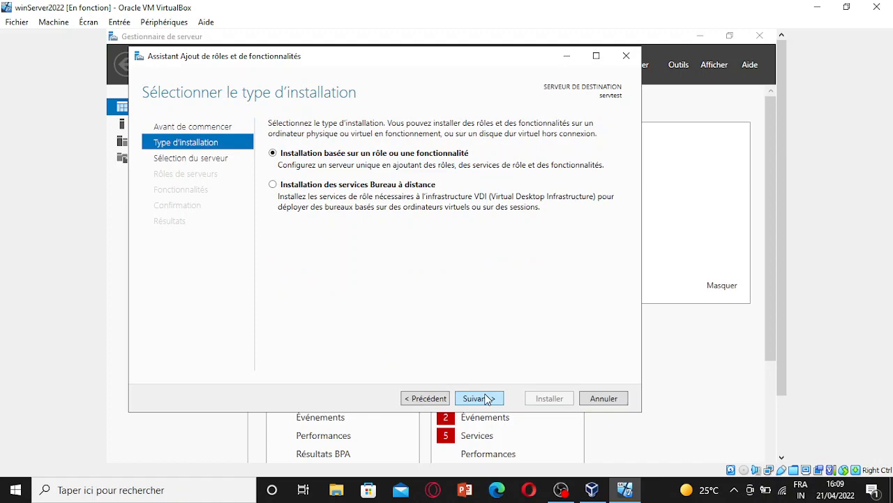
pyautogui.click(488, 398)
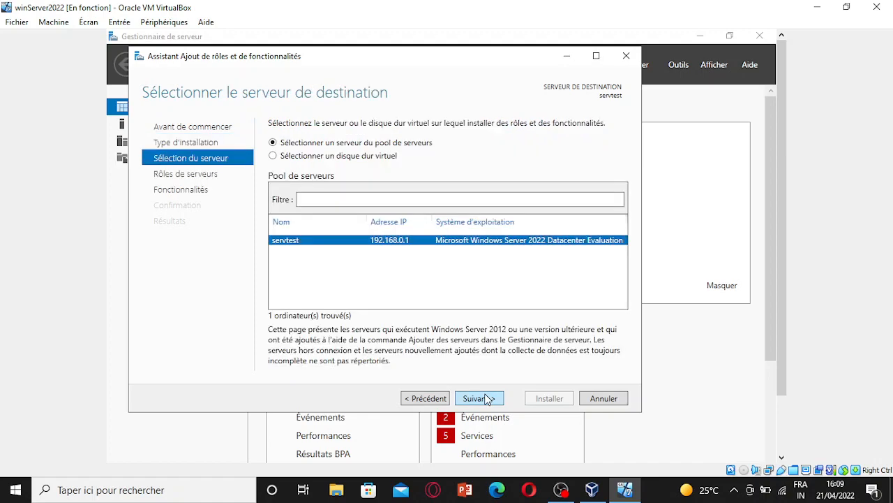
pyautogui.click(487, 399)
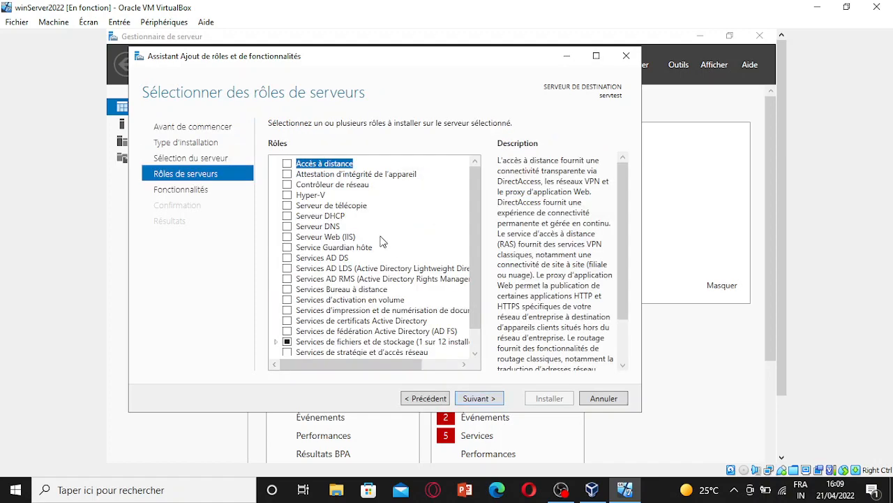
# Select the Services AD DS role with its required features and management tools, and proceed to the installation confirmation
pyautogui.click(288, 259)
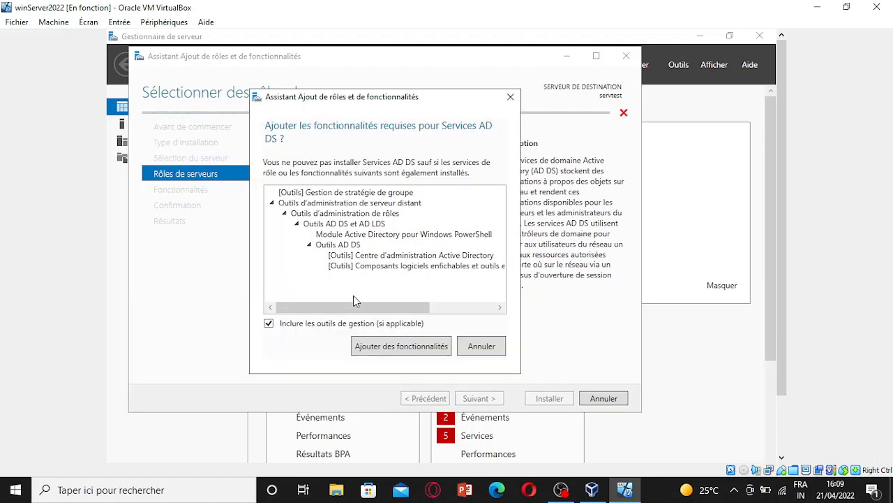
pyautogui.click(394, 349)
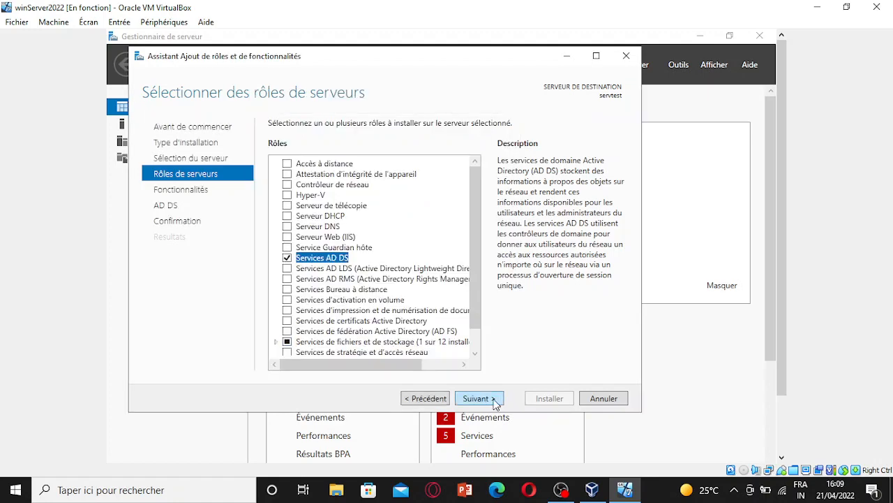
pyautogui.click(478, 398)
pyautogui.click(494, 402)
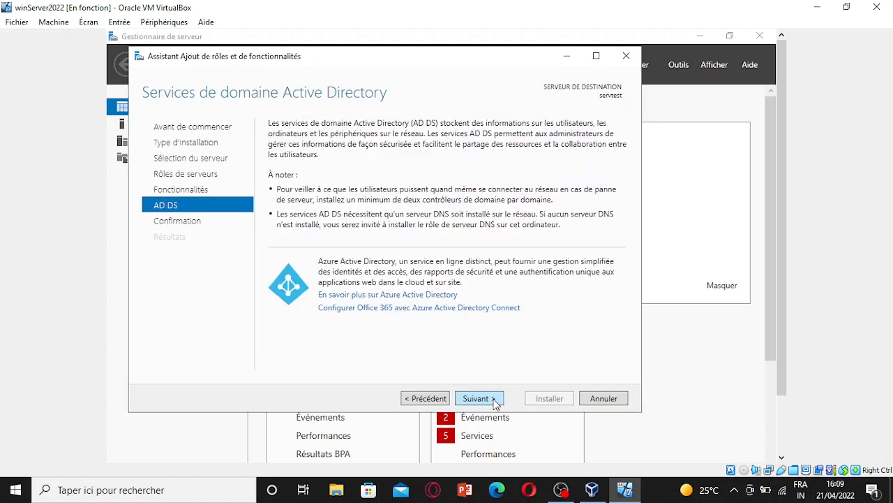
pyautogui.click(495, 401)
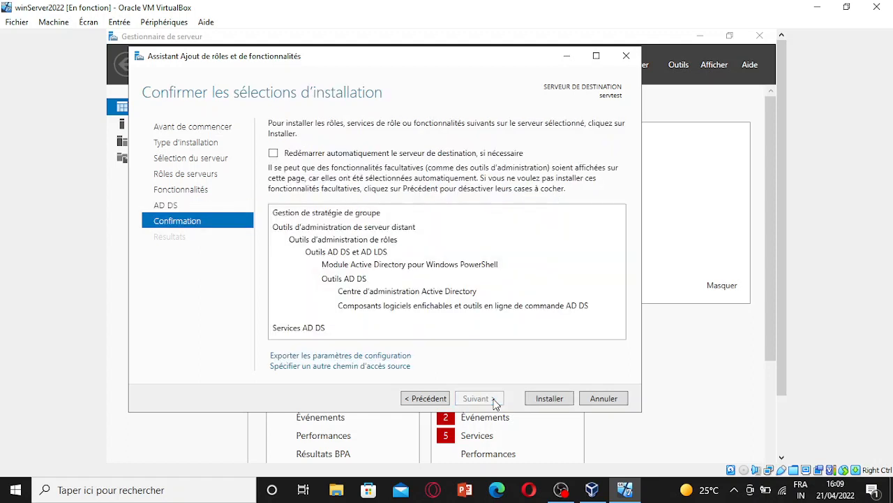
# Allow the destination server to restart automatically if necessary, and install the AD DS role
pyautogui.click(311, 153)
pyautogui.click(471, 320)
pyautogui.click(547, 398)
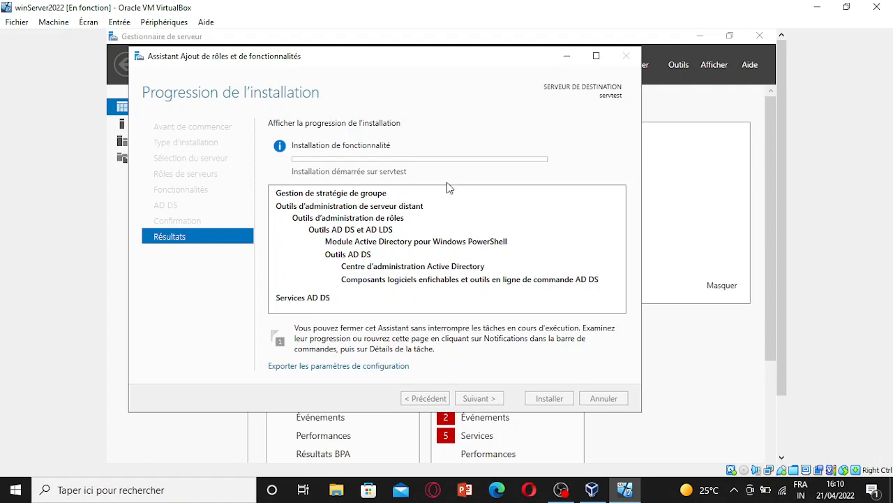
# Close the finished role installation wizard and start promoting the server to a domain controller
pyautogui.click(561, 488)
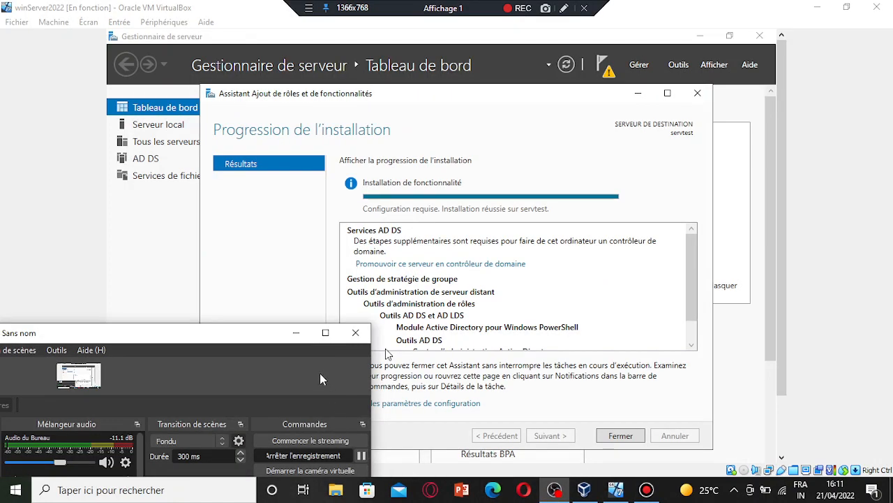
pyautogui.click(298, 333)
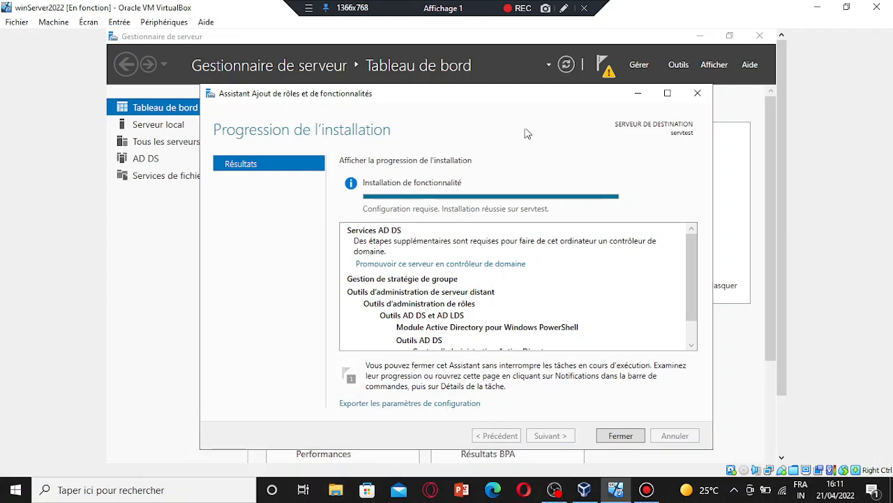
pyautogui.click(633, 437)
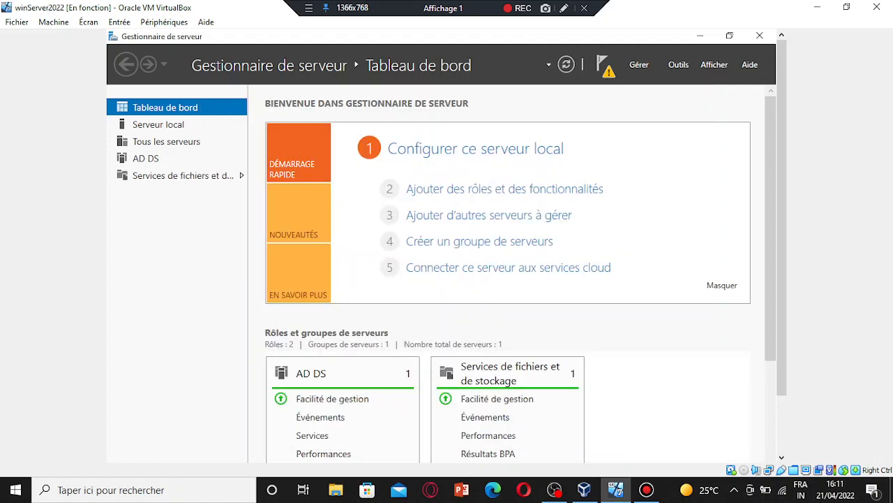
pyautogui.click(608, 71)
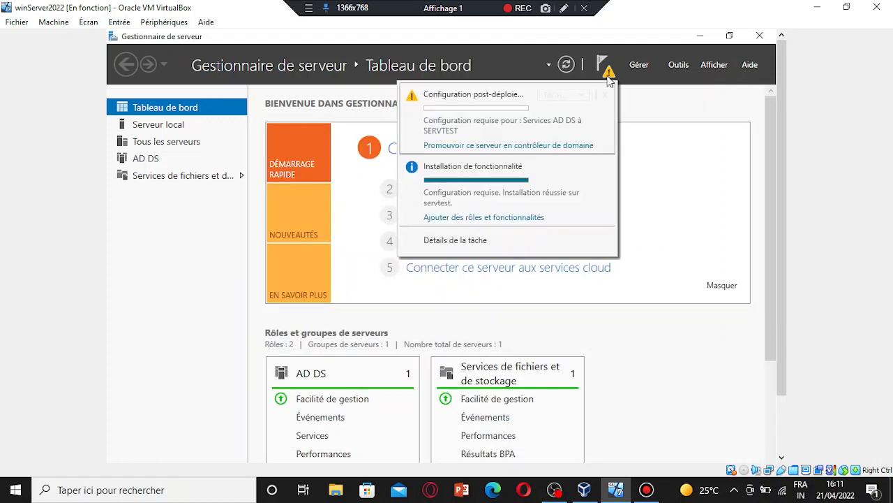
pyautogui.click(515, 147)
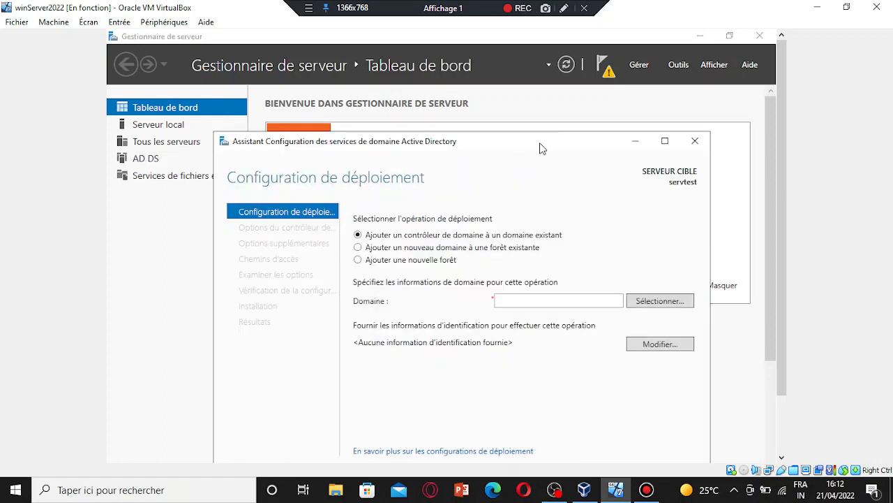
pyautogui.moveTo(541, 148); pyautogui.dragTo(548, 74)
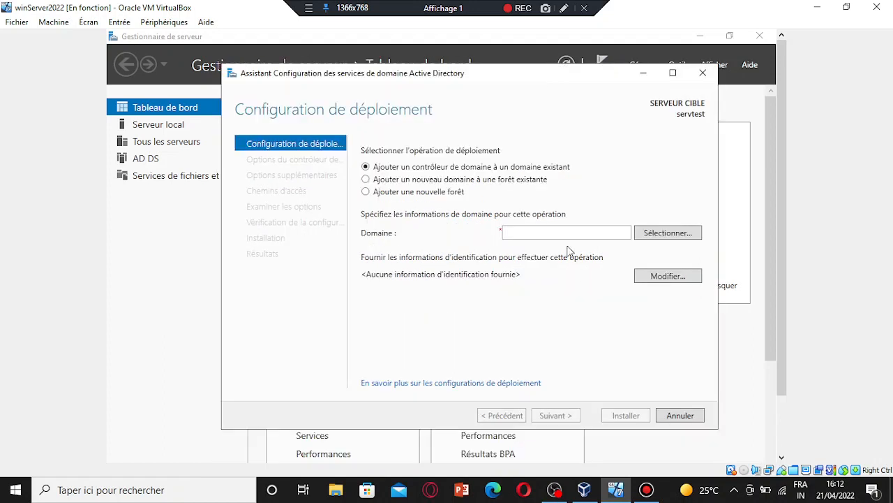
# Choose to add a new forest with the root domain name lan.net and proceed to the domain controller options
pyautogui.click(417, 199)
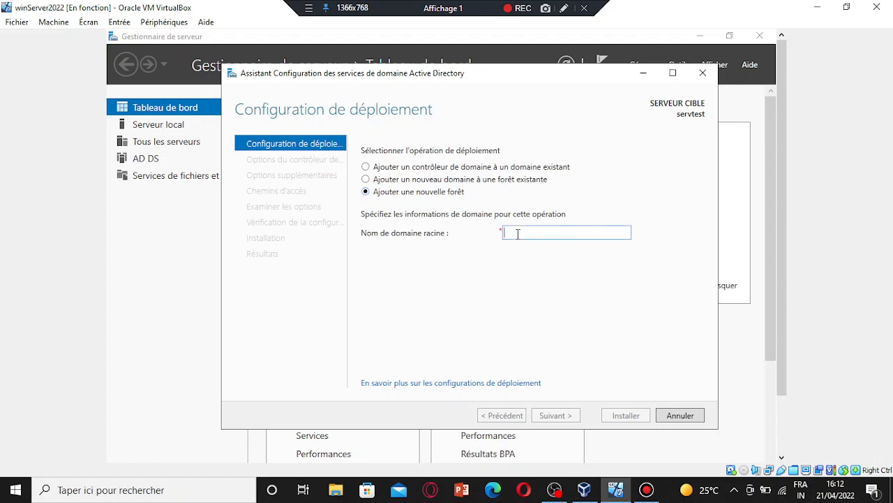
pyautogui.write('LA')
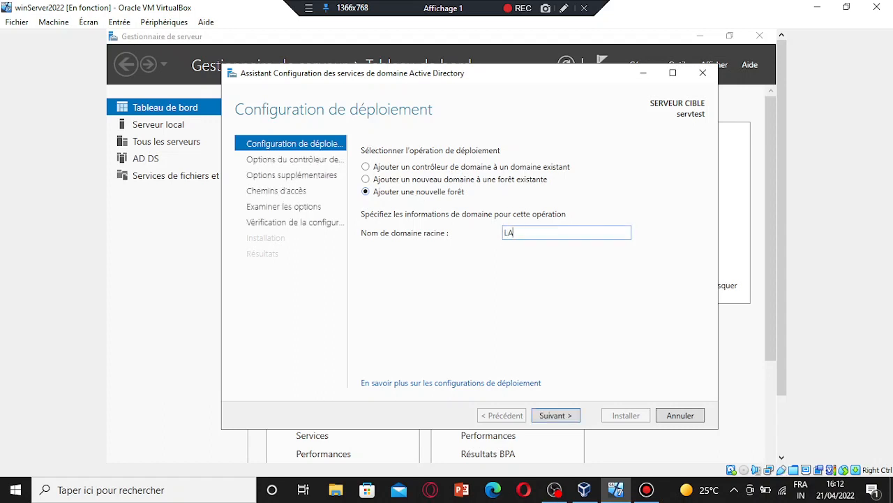
pyautogui.press('BackSpace')
pyautogui.press('BackSpace')
pyautogui.write('l')
pyautogui.click(560, 416)
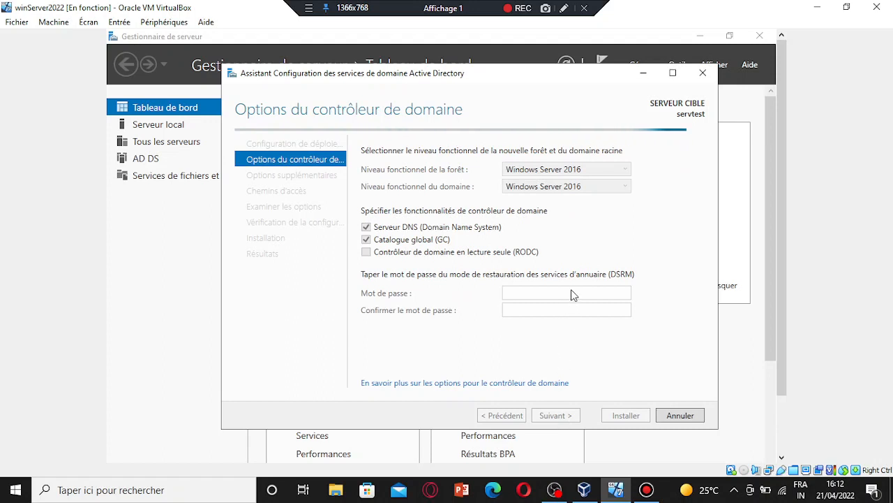
# Enter and confirm the Directory Services Restore Mode (DSRM) password, keeping the default domain controller options
pyautogui.click(534, 292)
pyautogui.write('•')
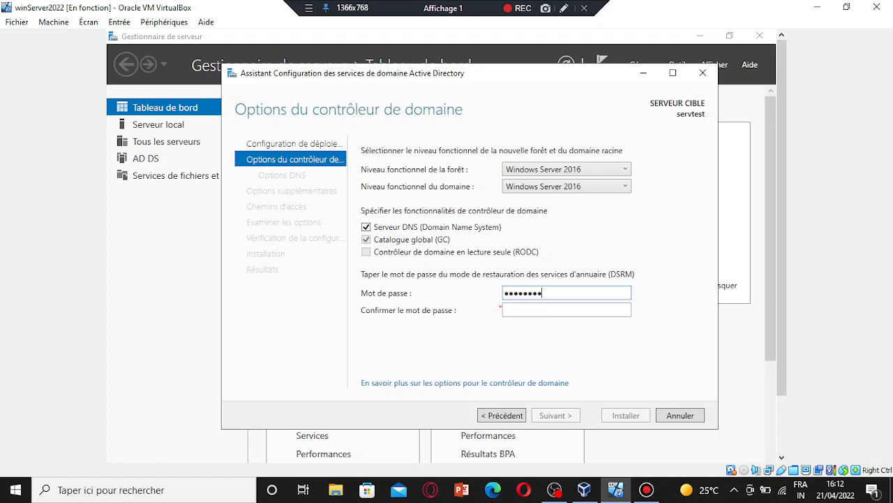
pyautogui.press('Tab')
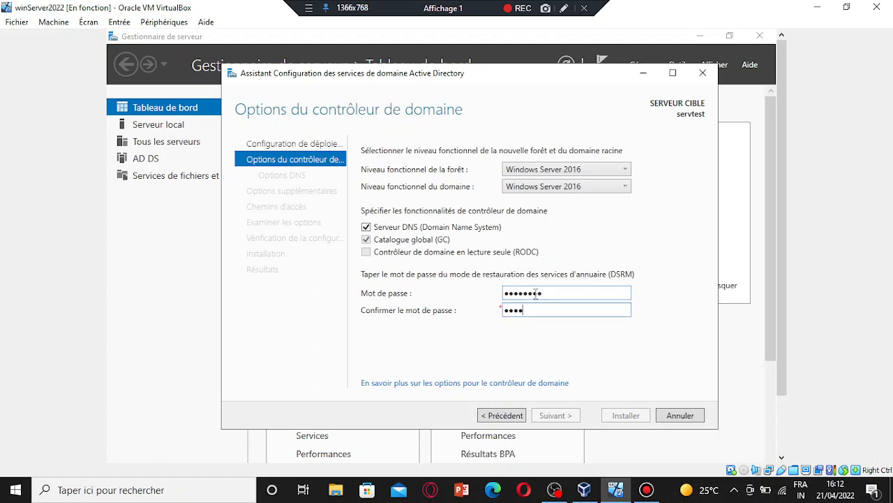
pyautogui.write('••••••••')
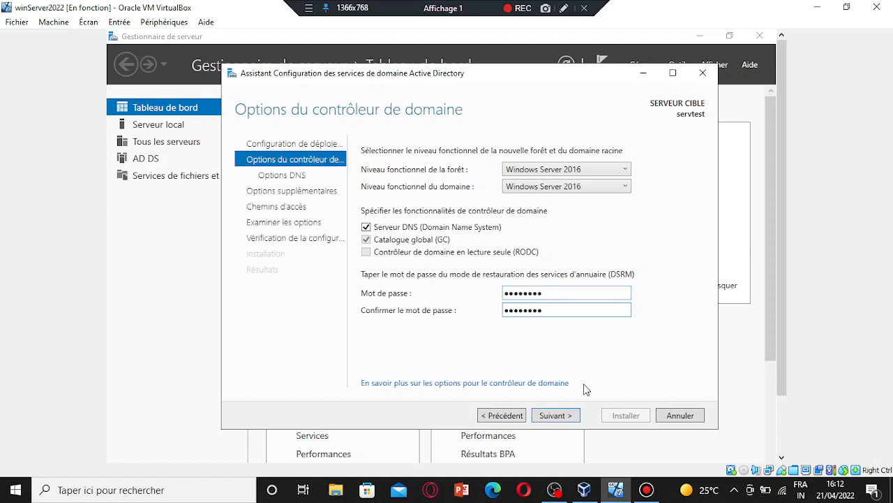
pyautogui.click(568, 419)
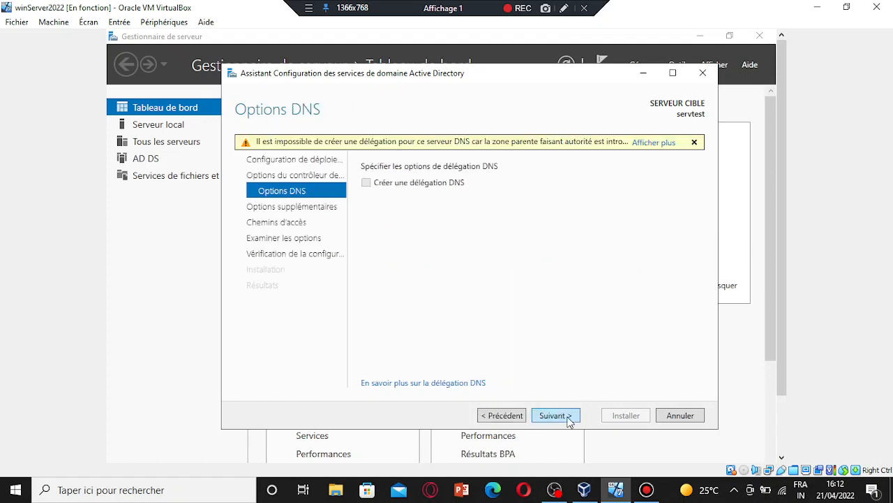
# Keep the default DNS options, NetBIOS name and AD DS folder paths, and run the prerequisite check after reviewing the selections
pyautogui.click(694, 143)
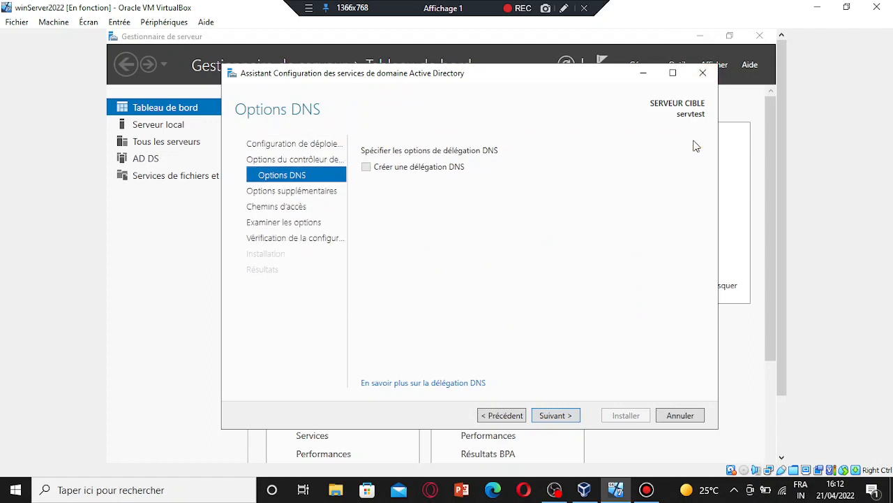
pyautogui.click(554, 418)
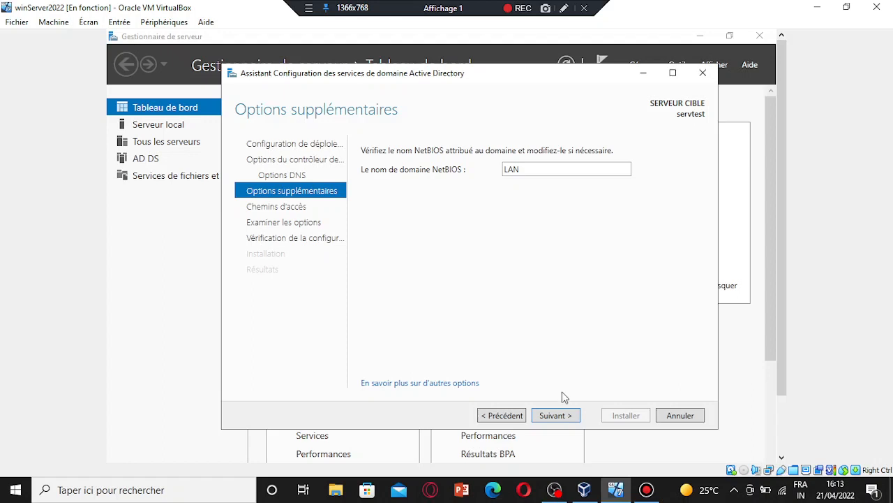
pyautogui.click(564, 426)
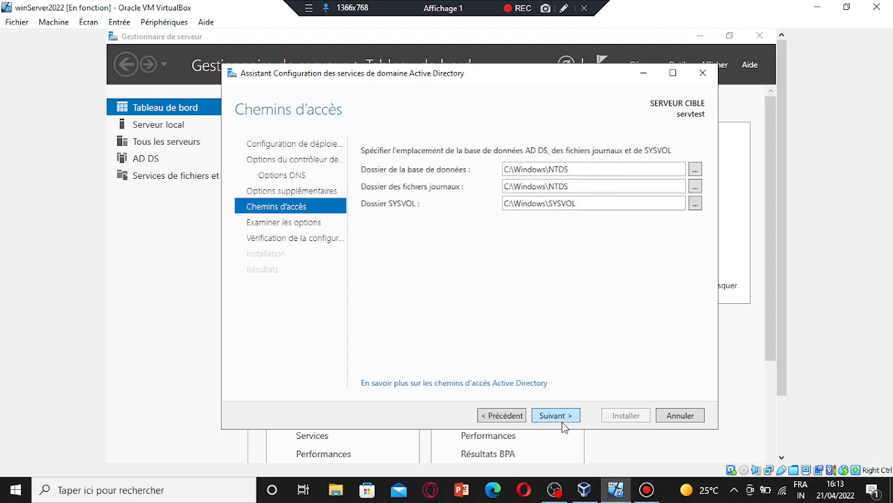
pyautogui.click(562, 417)
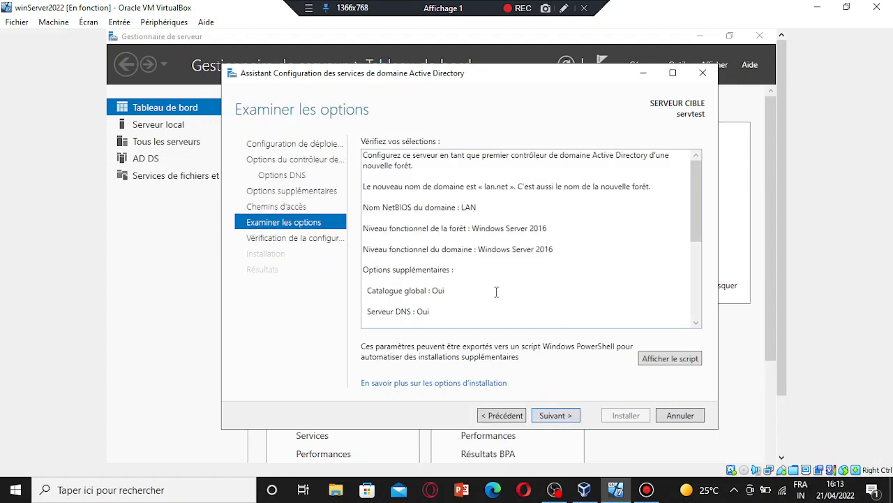
pyautogui.scroll(-5, 593, 300)
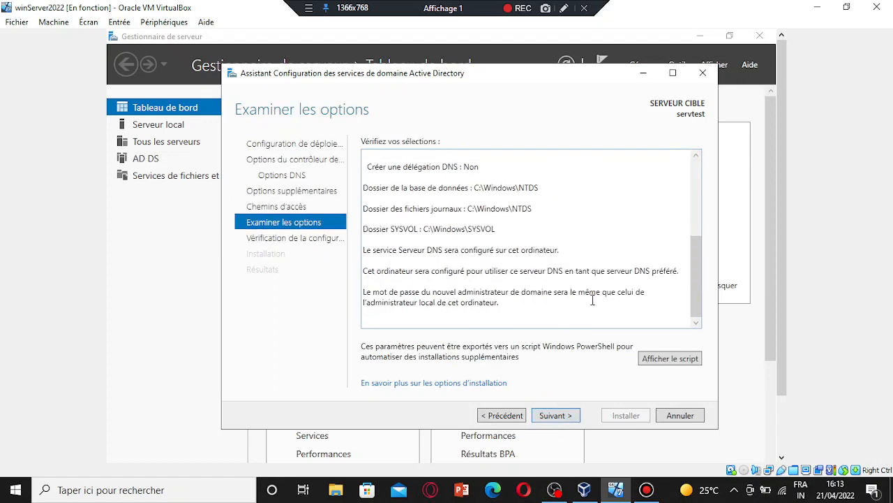
pyautogui.click(574, 418)
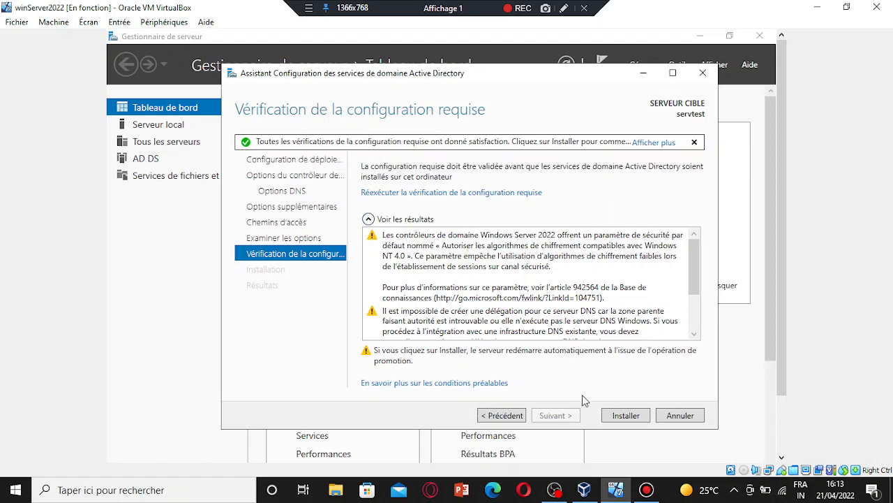
# Install the domain controller configuration, dismiss the restart notice and close the results of the AD DS configuration wizard
pyautogui.click(623, 416)
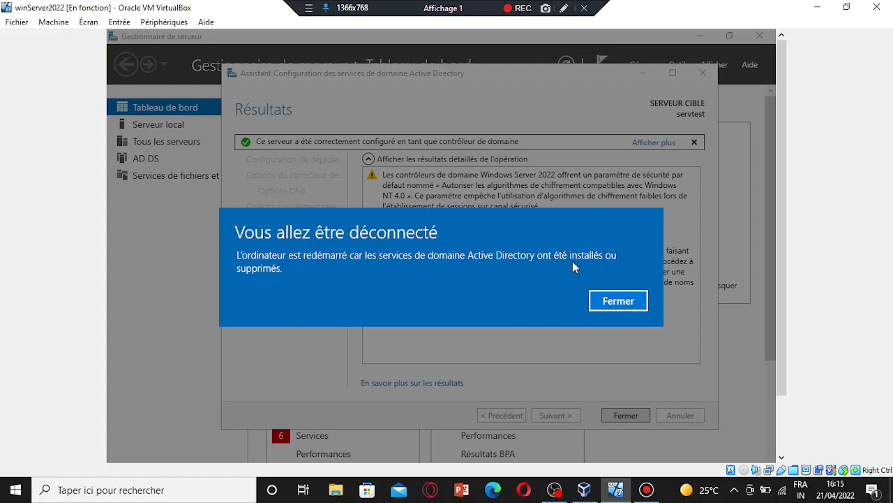
pyautogui.click(630, 302)
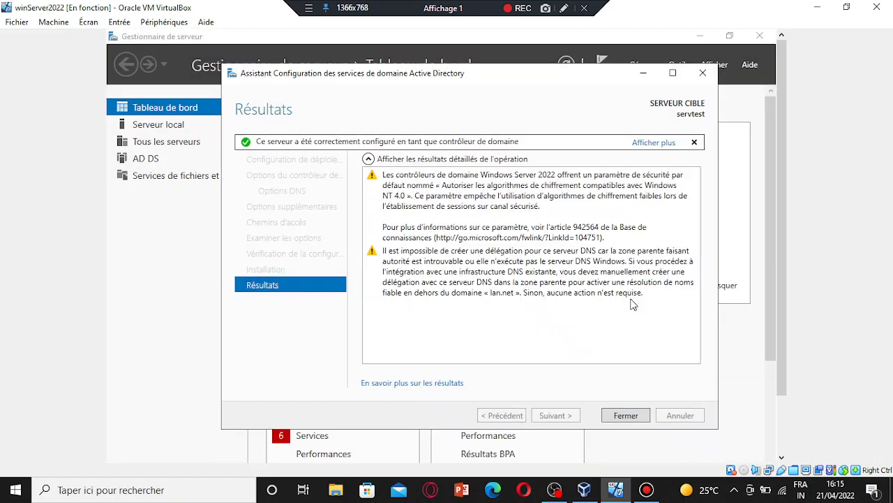
pyautogui.click(642, 417)
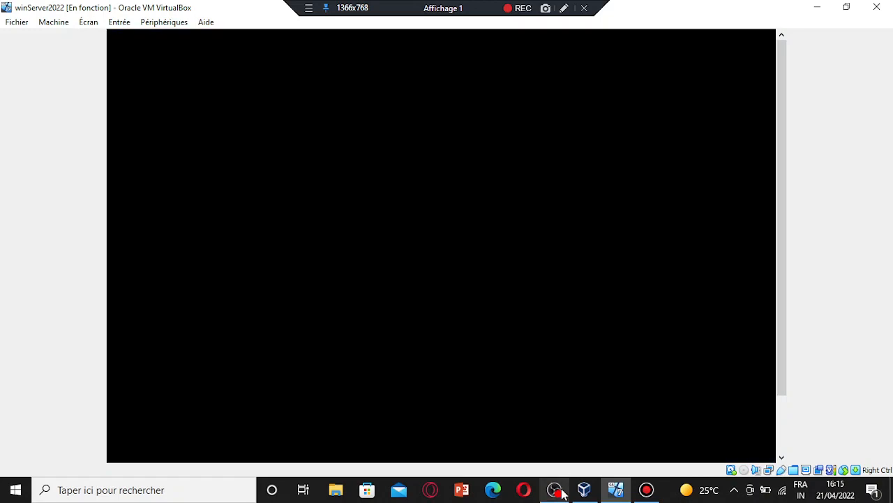
pyautogui.moveTo(561, 489)
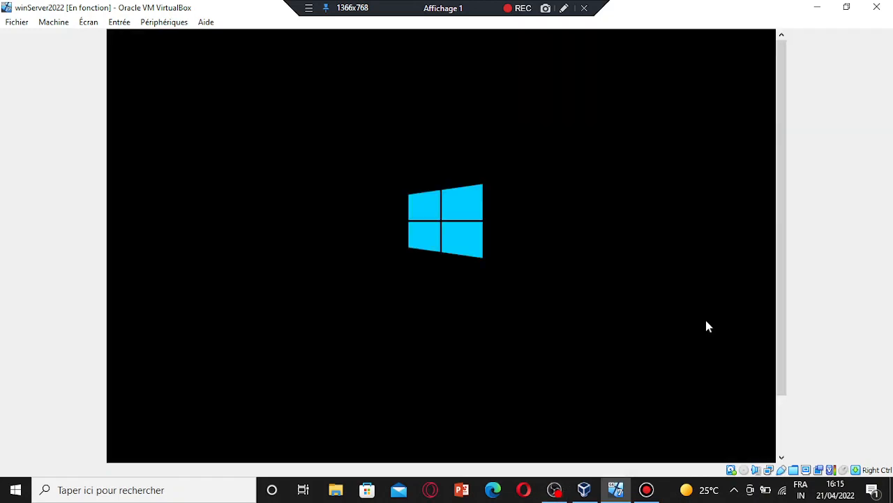
pyautogui.click(564, 489)
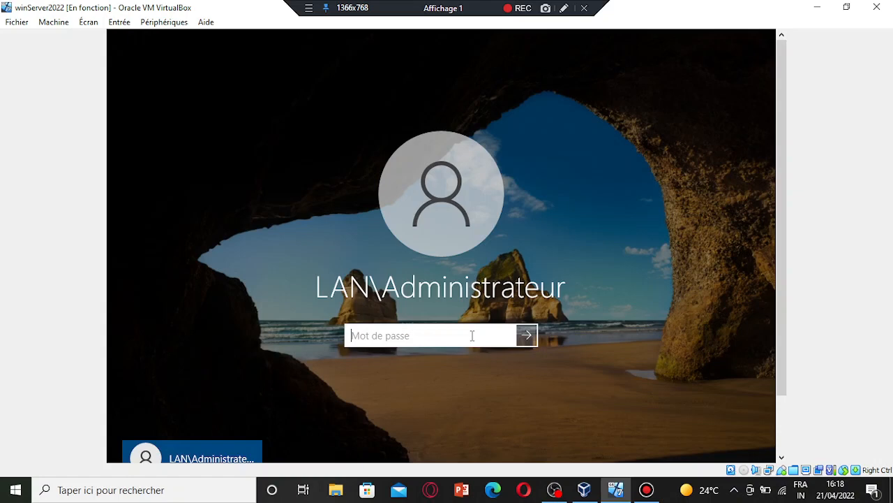
# Enter the account password and sign in to the restarted server as the LAN domain administrator
pyautogui.write('*****')
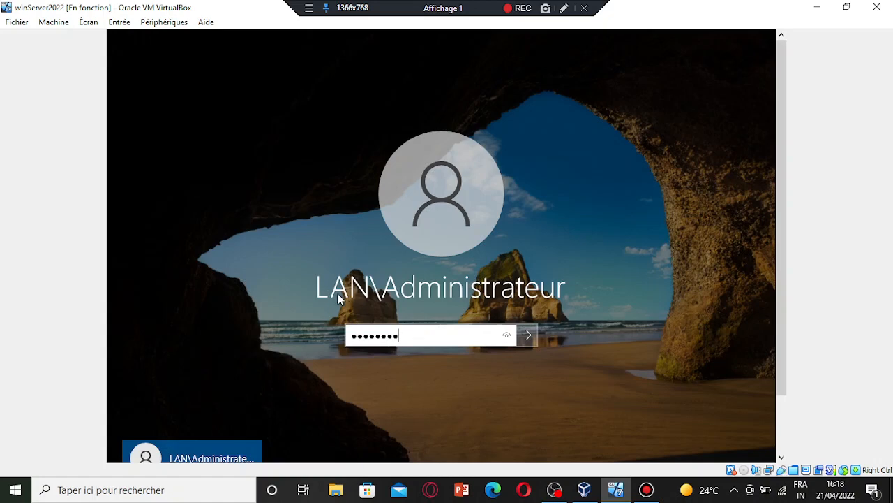
pyautogui.press('Return')
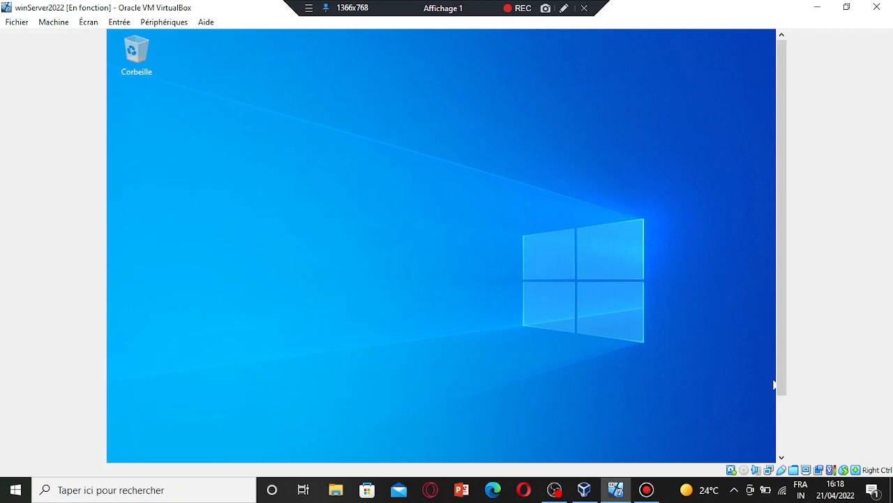
pyautogui.moveTo(781, 428); pyautogui.dragTo(790, 317)
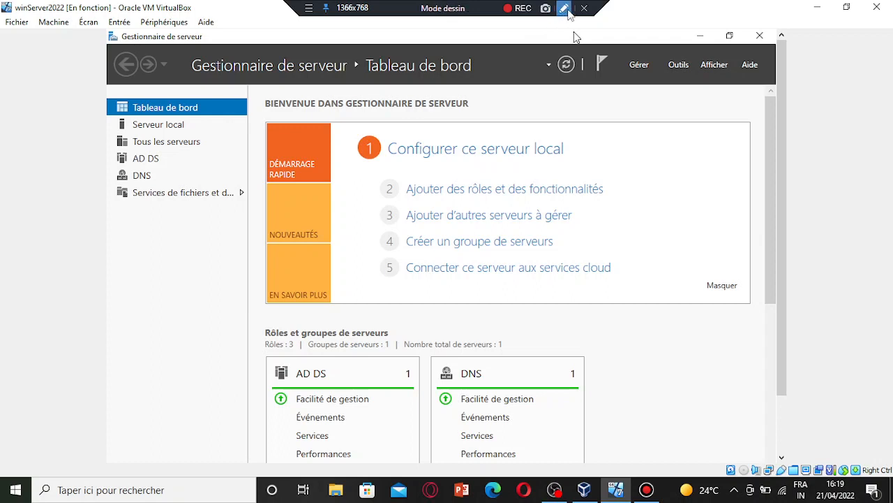
pyautogui.click(564, 9)
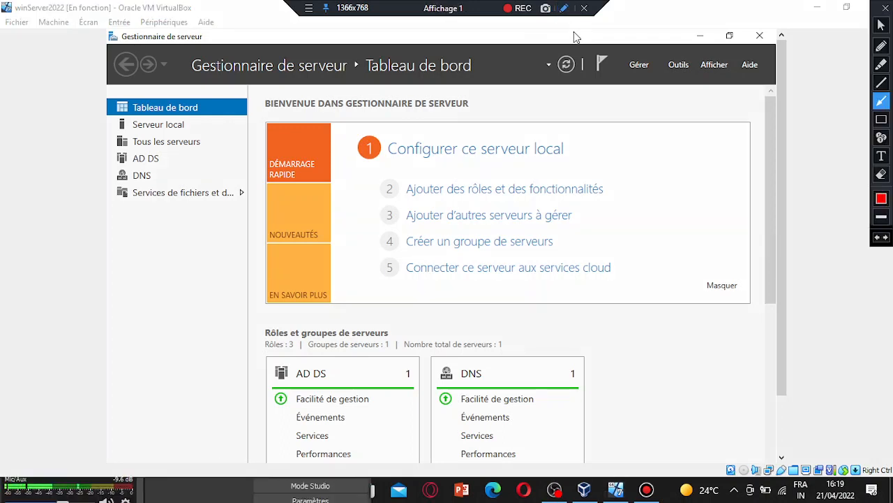
pyautogui.click(882, 118)
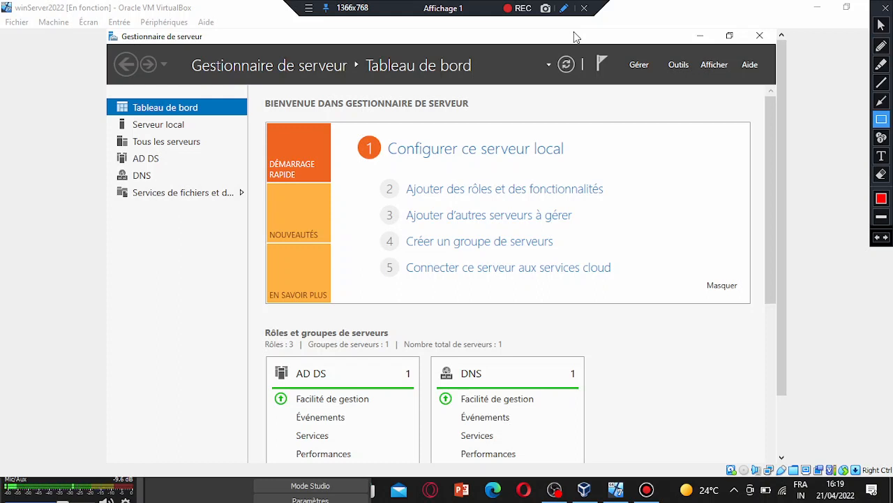
pyautogui.moveTo(109, 148); pyautogui.dragTo(182, 168)
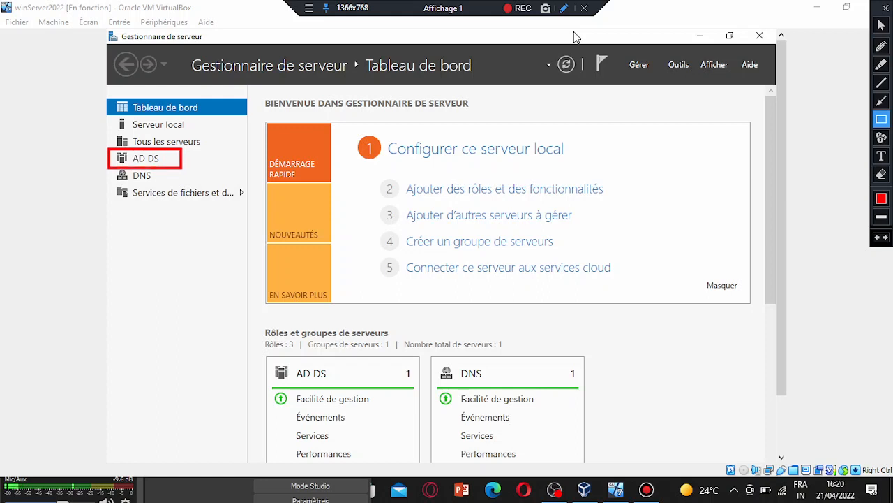
pyautogui.moveTo(266, 359); pyautogui.dragTo(373, 384)
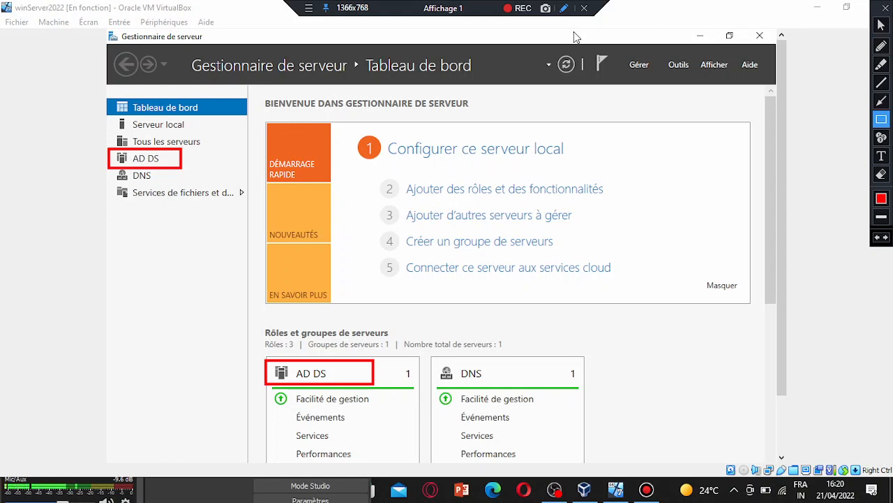
pyautogui.click(886, 8)
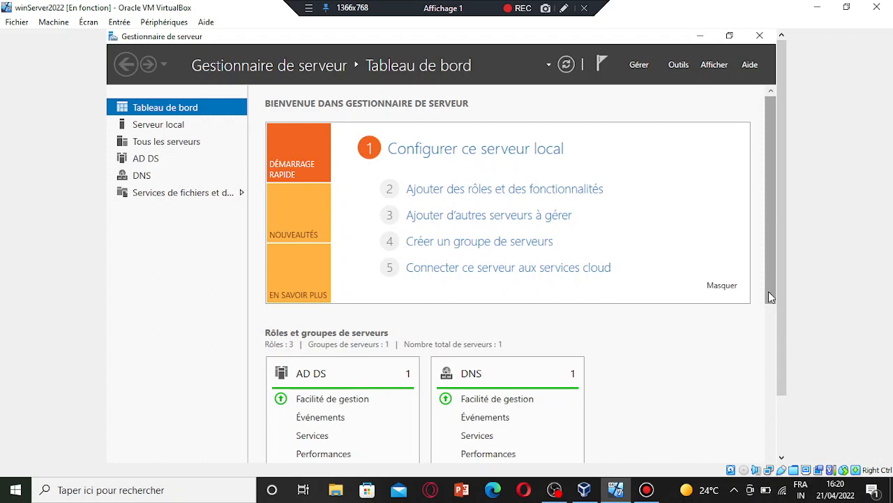
# Look through the server's administration tools for the Active Directory consoles, down to Utilisateurs et ordinateurs Active Directory, and close the list
pyautogui.moveTo(769, 291)
pyautogui.mouseDown()
pyautogui.moveTo(768, 377)
pyautogui.moveTo(768, 291)
pyautogui.mouseUp()
pyautogui.click(679, 70)
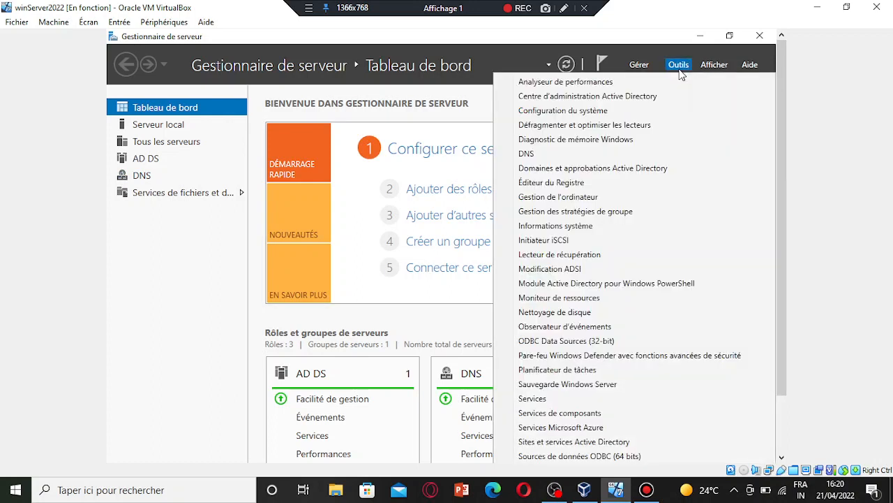
pyautogui.scroll(-1, 617, 338)
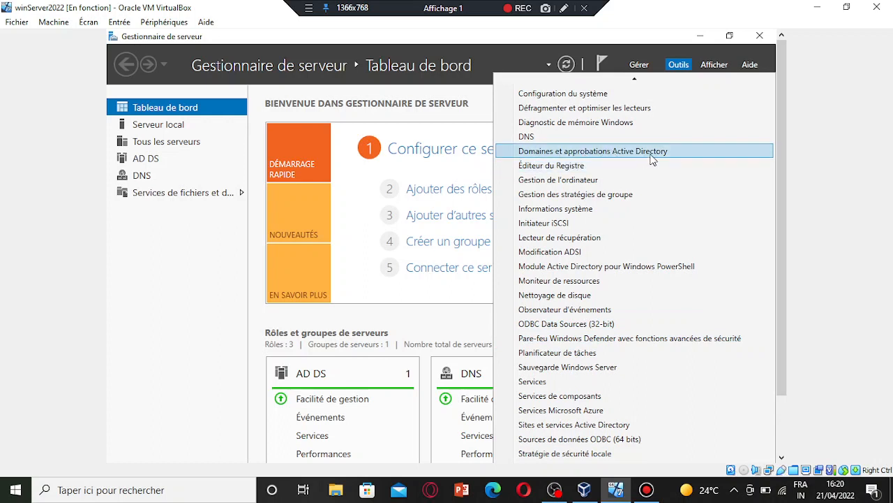
pyautogui.moveTo(780, 316); pyautogui.dragTo(778, 377)
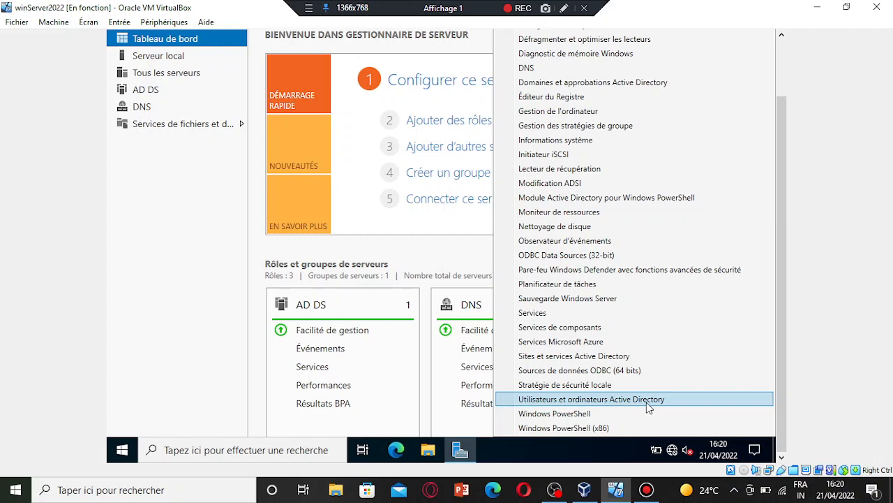
pyautogui.click(397, 250)
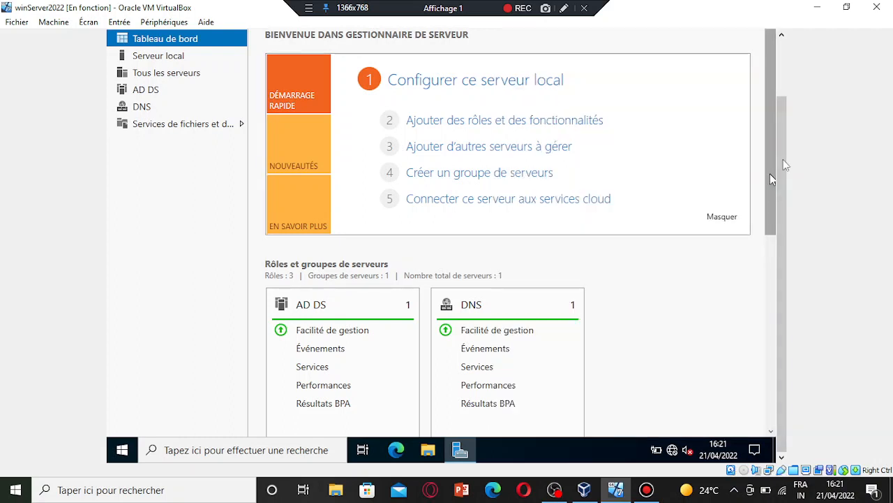
pyautogui.moveTo(779, 160); pyautogui.dragTo(791, 77)
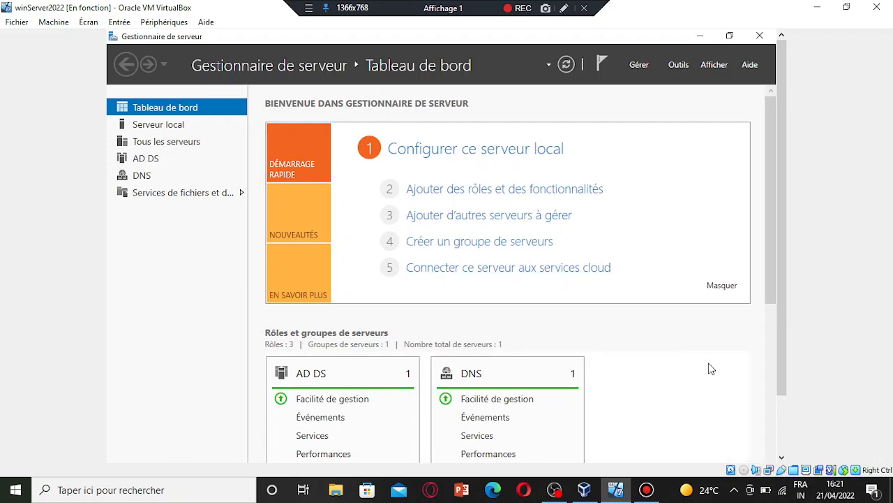
pyautogui.click(554, 489)
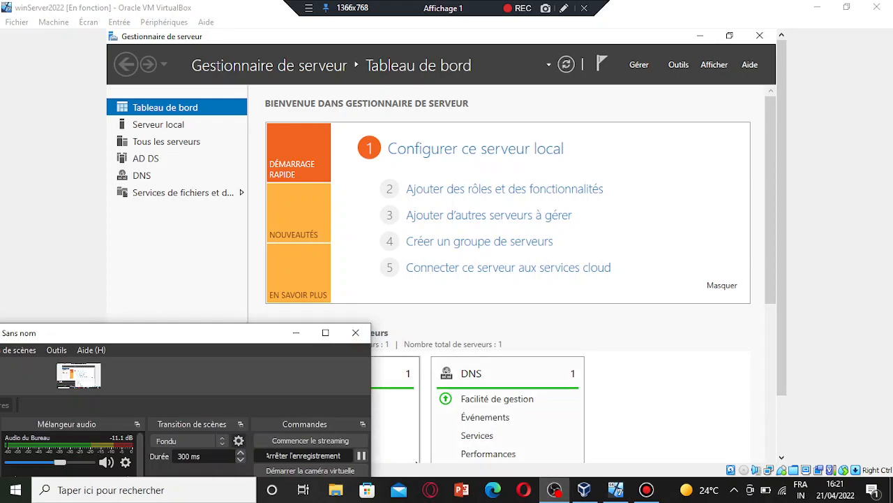